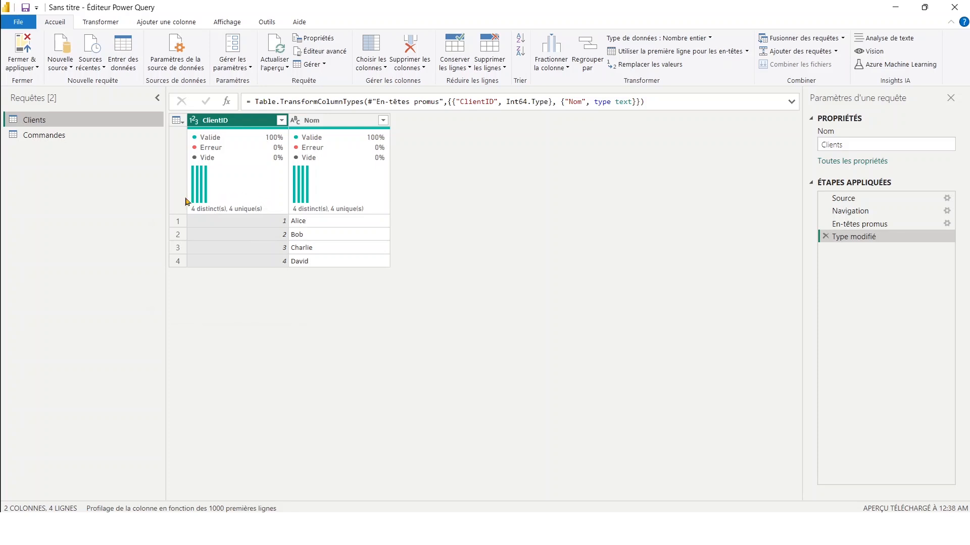
Step: Examine the Clients and Commandes queries, comparing the ClientID column's distinct and unique values in each
mouse_move(272, 202)
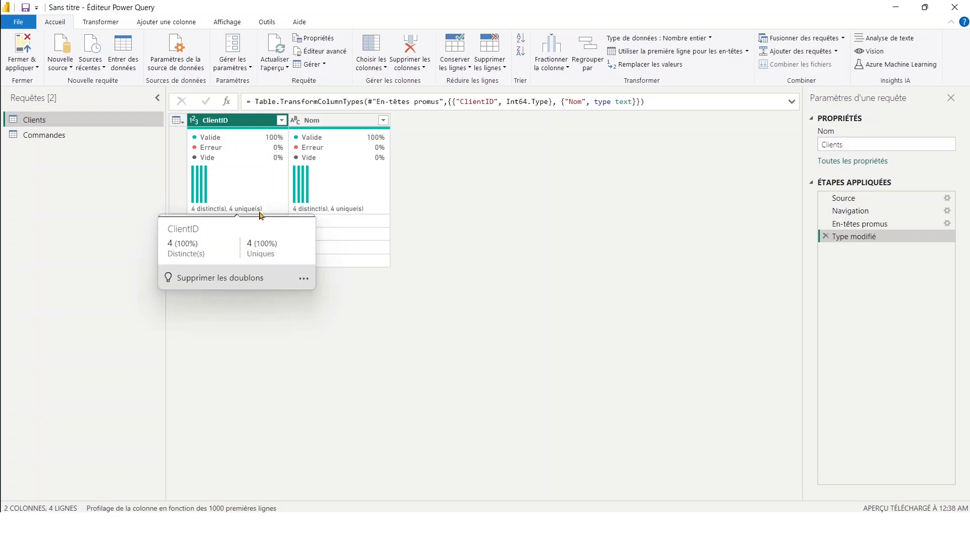
left_click(79, 136)
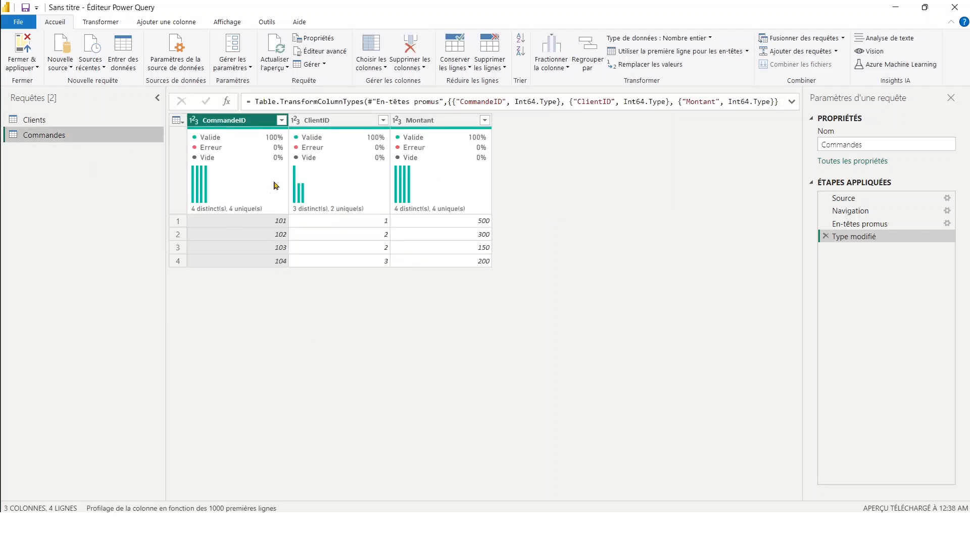
left_click(318, 137)
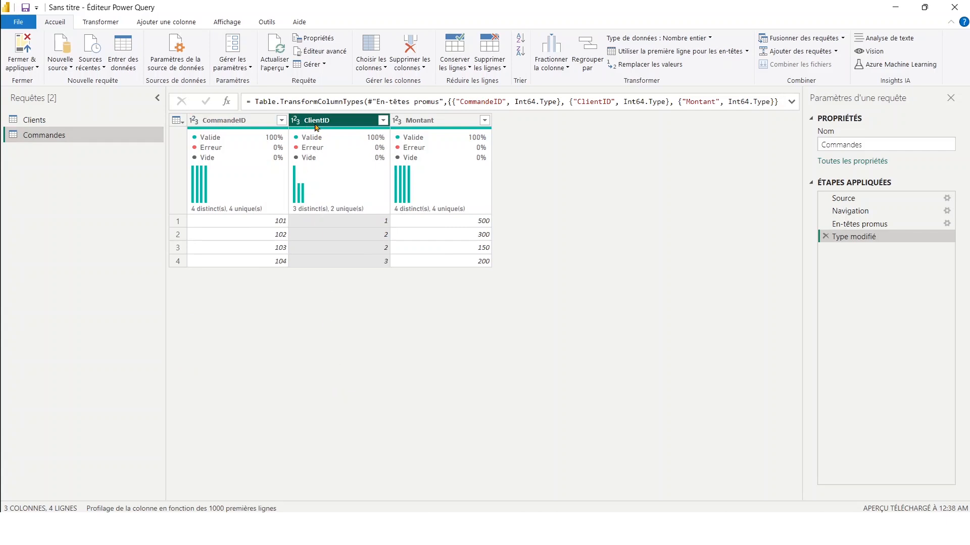
mouse_move(319, 134)
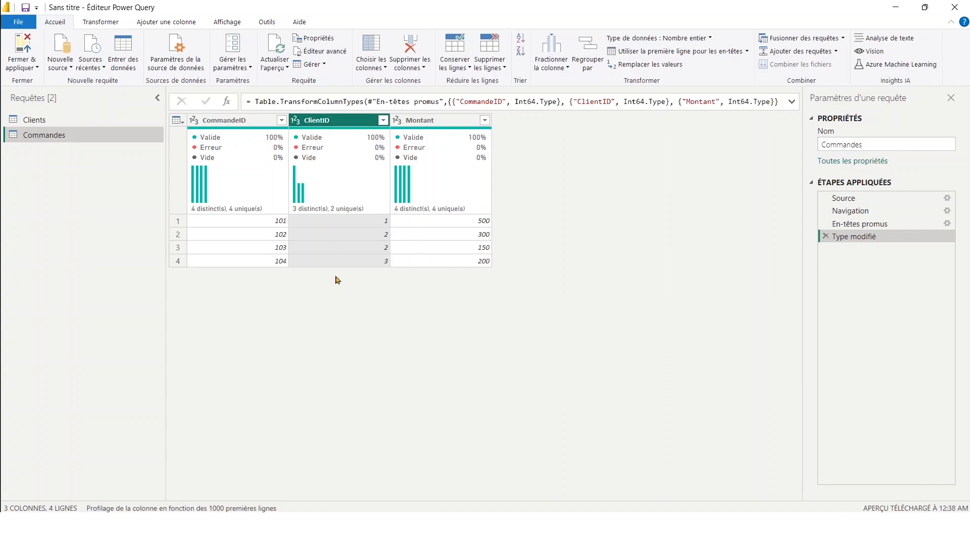
left_click(88, 120)
left_click(96, 136)
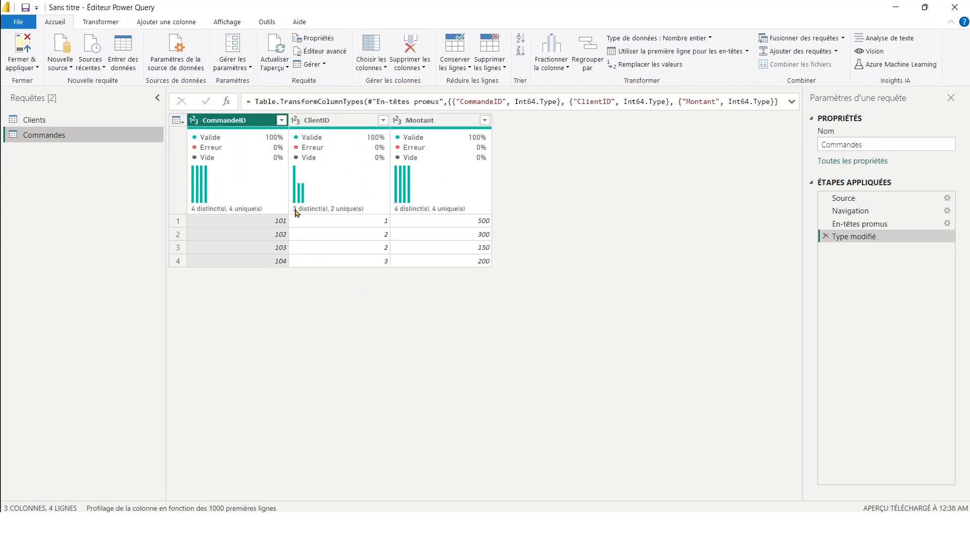
mouse_move(311, 212)
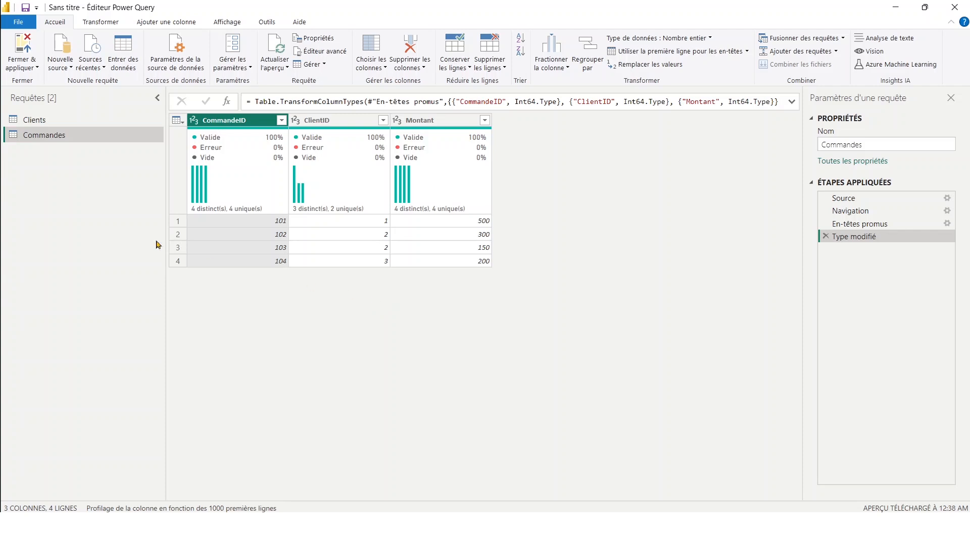
left_click(77, 124)
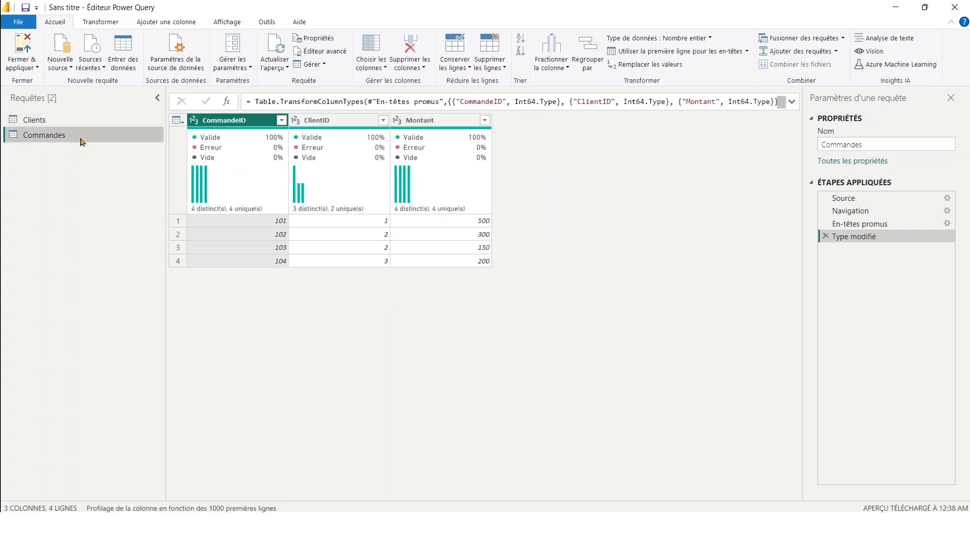
Step: Merge the Clients query with Commandes, matching on ClientID in both tables and using the Externe gauche join type
left_click(75, 125)
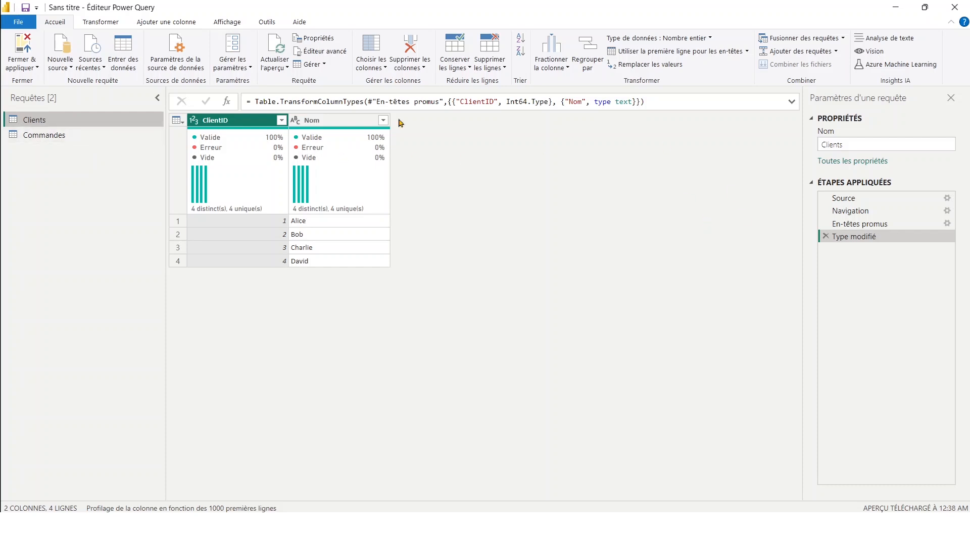
left_click(842, 38)
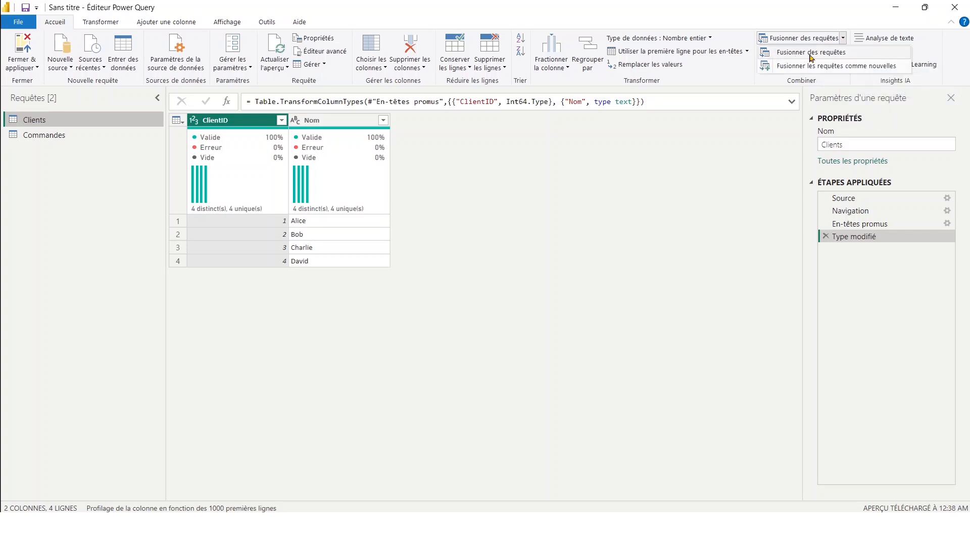
left_click(811, 53)
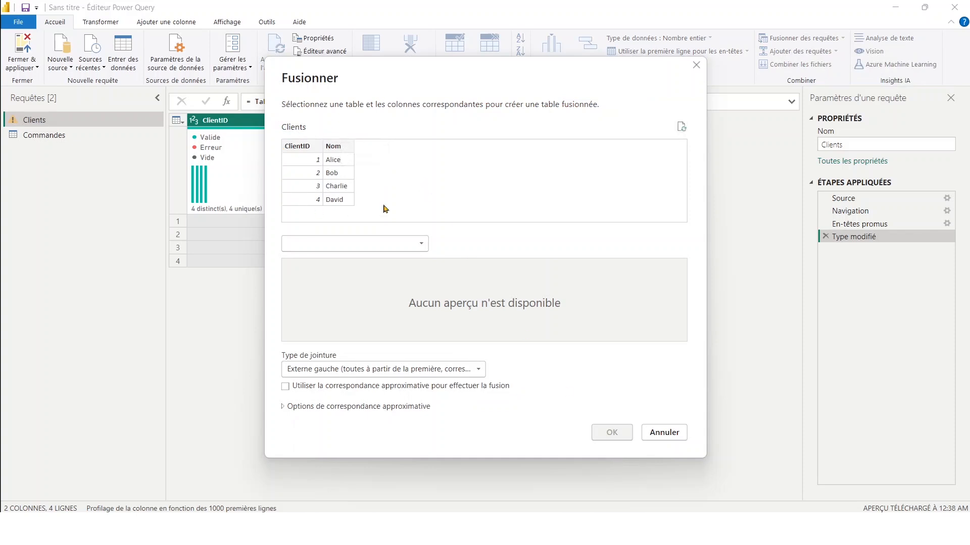
left_click(361, 246)
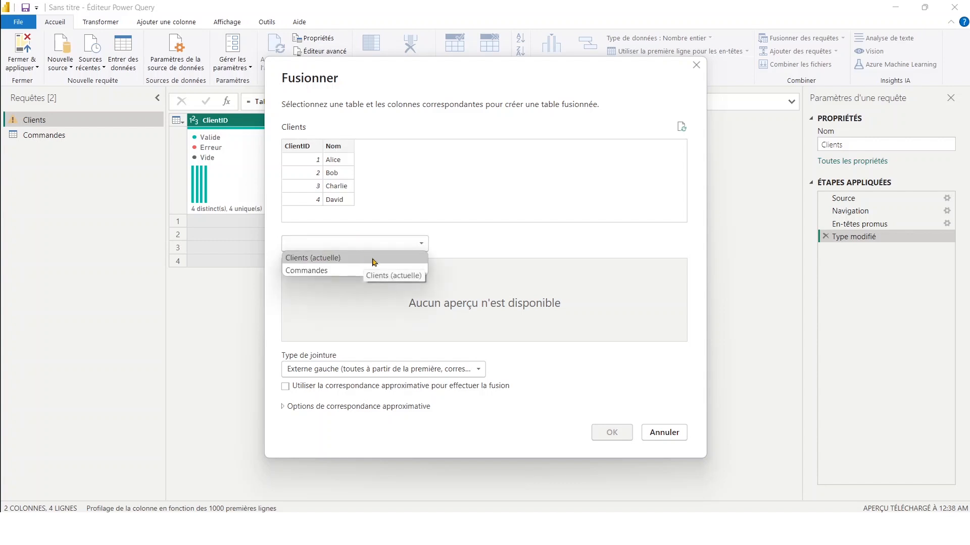
left_click(360, 276)
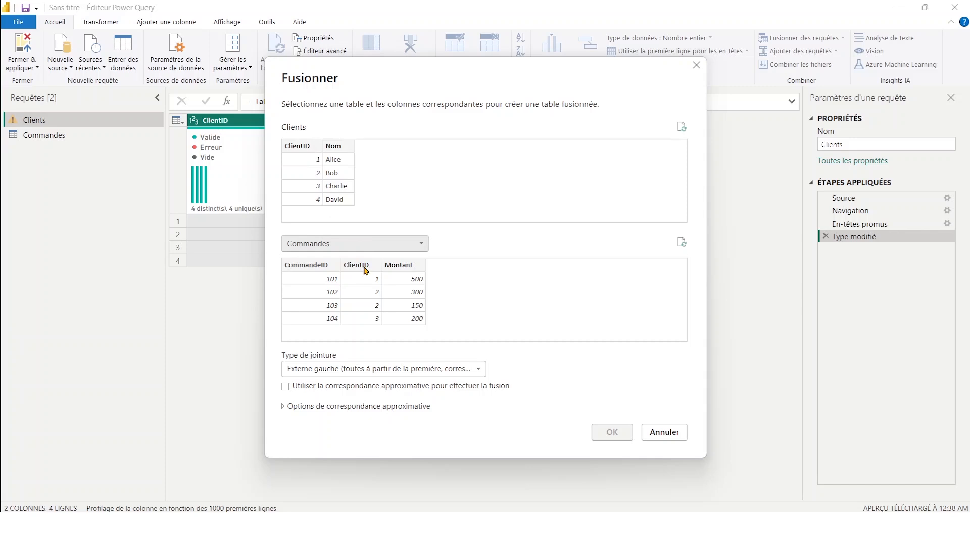
left_click(298, 147)
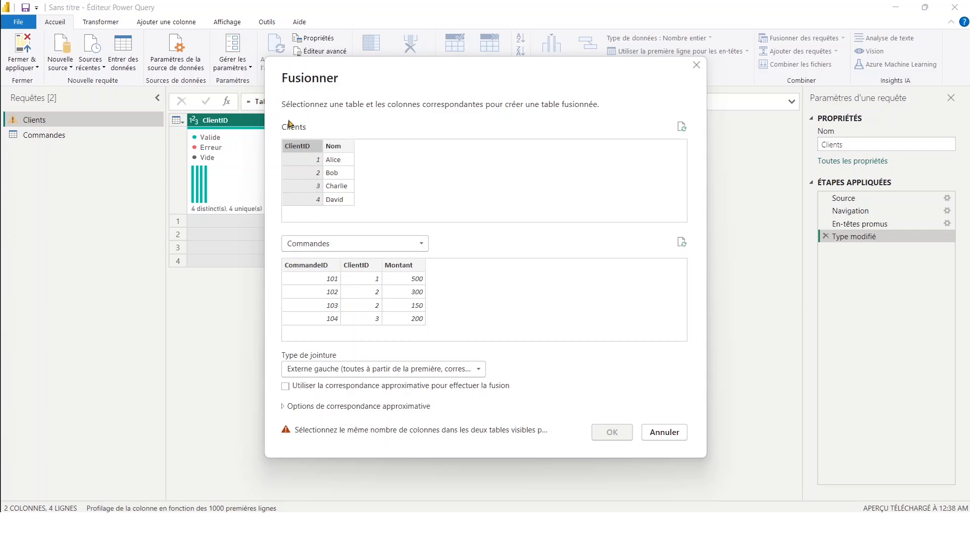
left_click(363, 267)
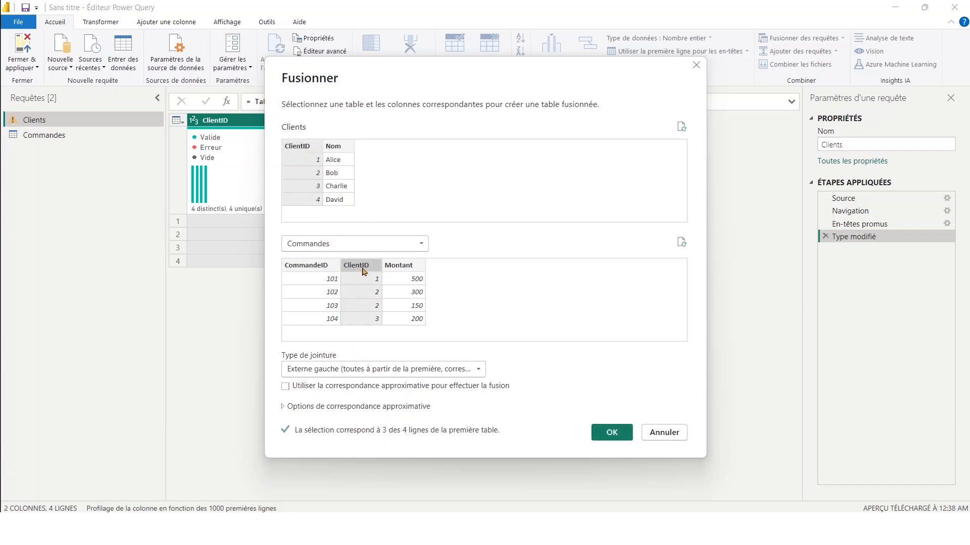
left_click(359, 369)
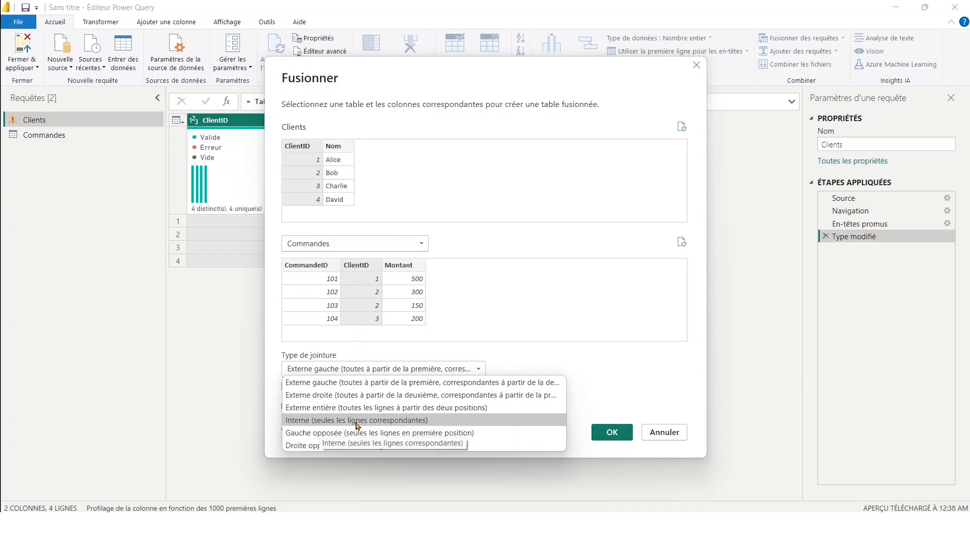
left_click(569, 360)
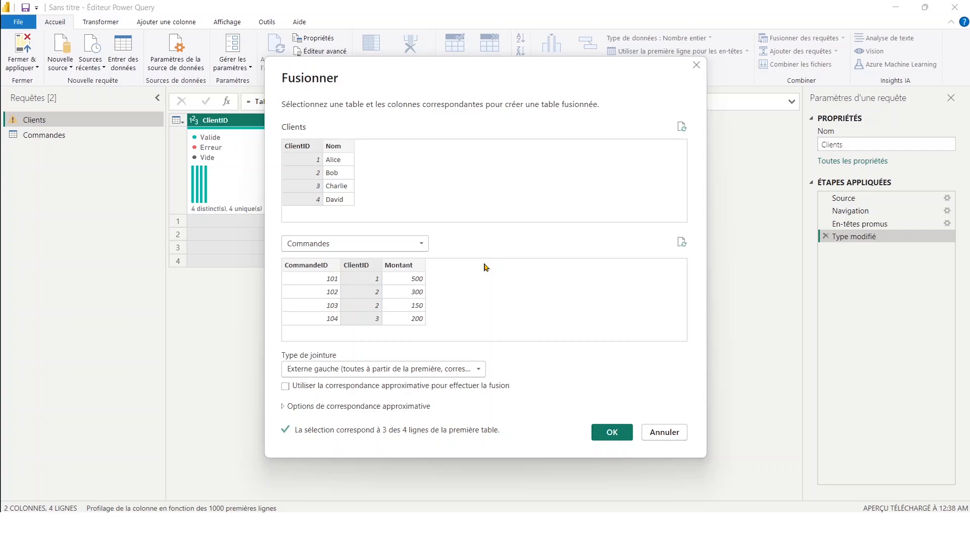
left_click(612, 433)
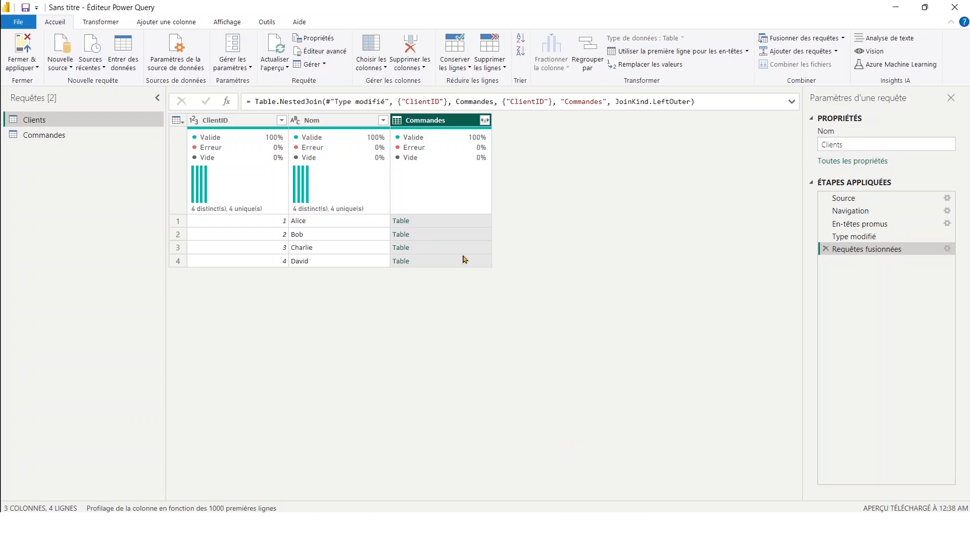
Step: Expand the merged Commandes column to include only Montant, without the original column name as prefix
left_click(485, 121)
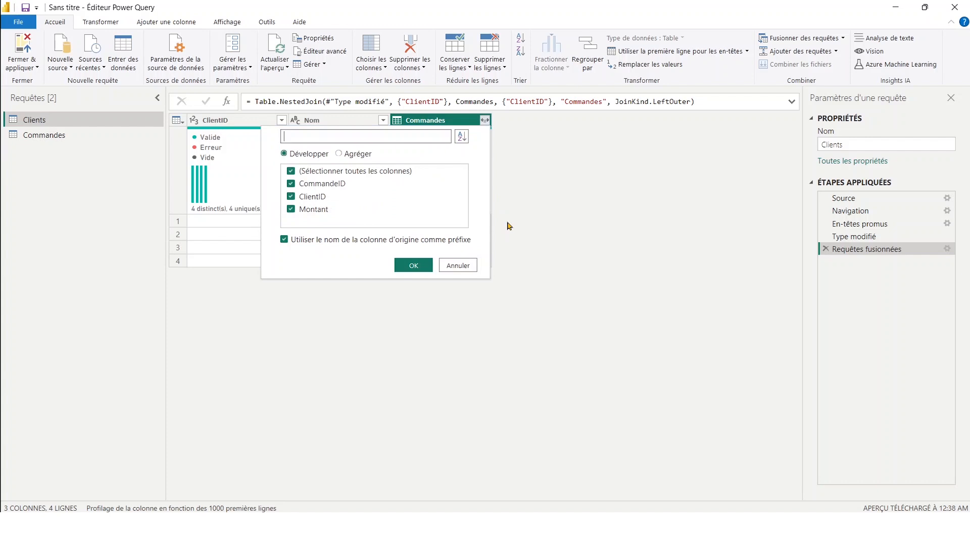
left_click(292, 239)
left_click(291, 184)
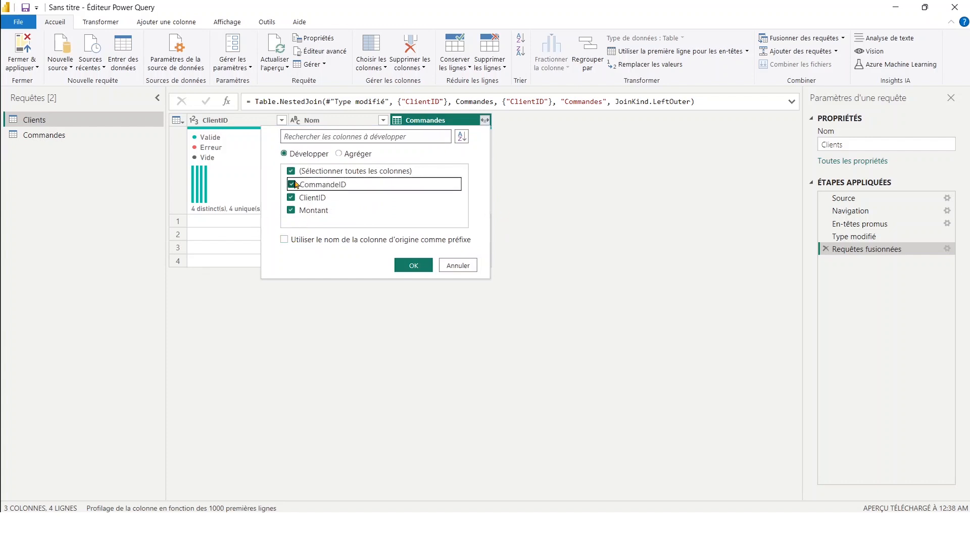
left_click(291, 196)
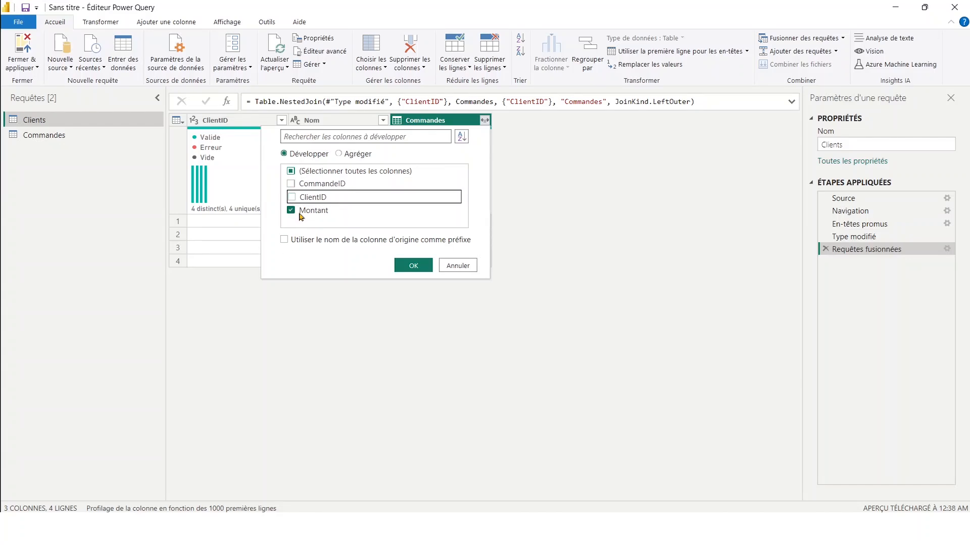
left_click(414, 266)
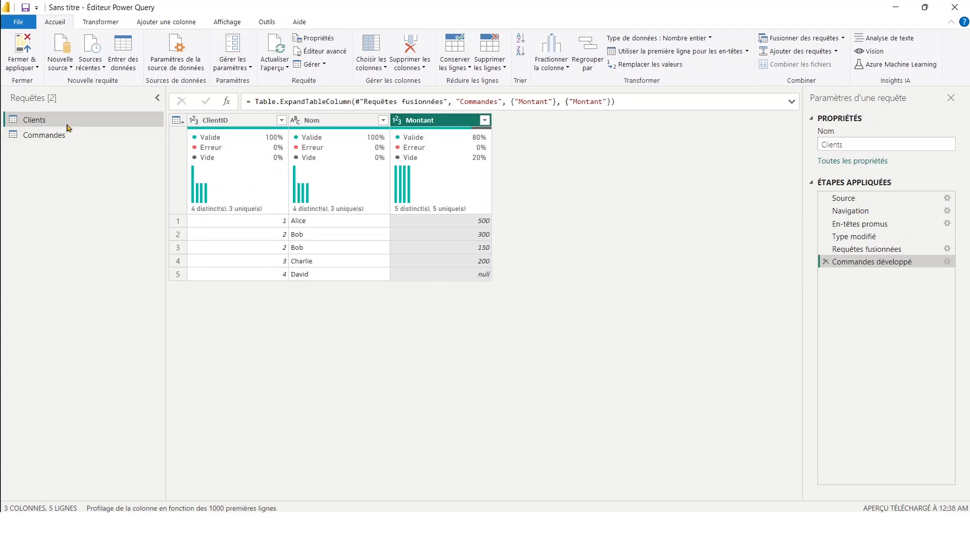
left_click(843, 38)
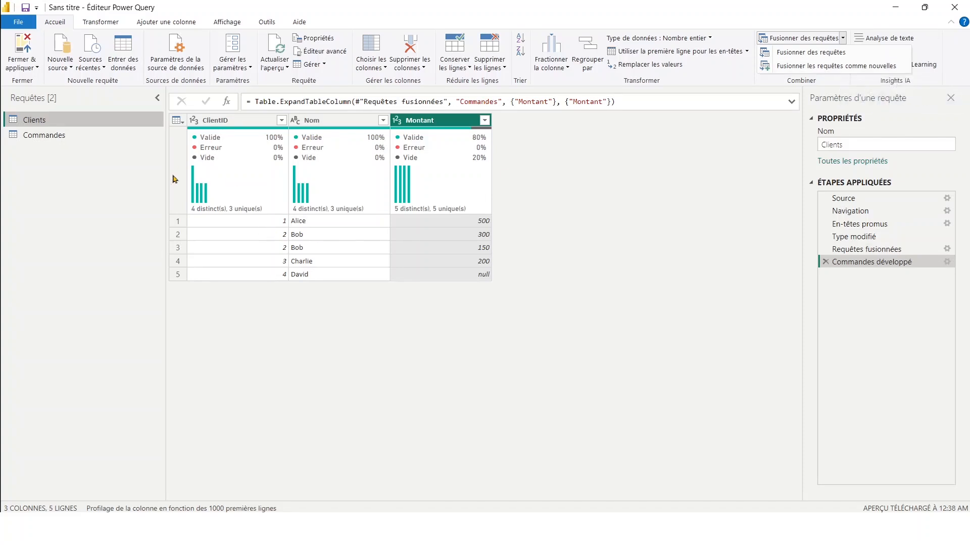
left_click(528, 213)
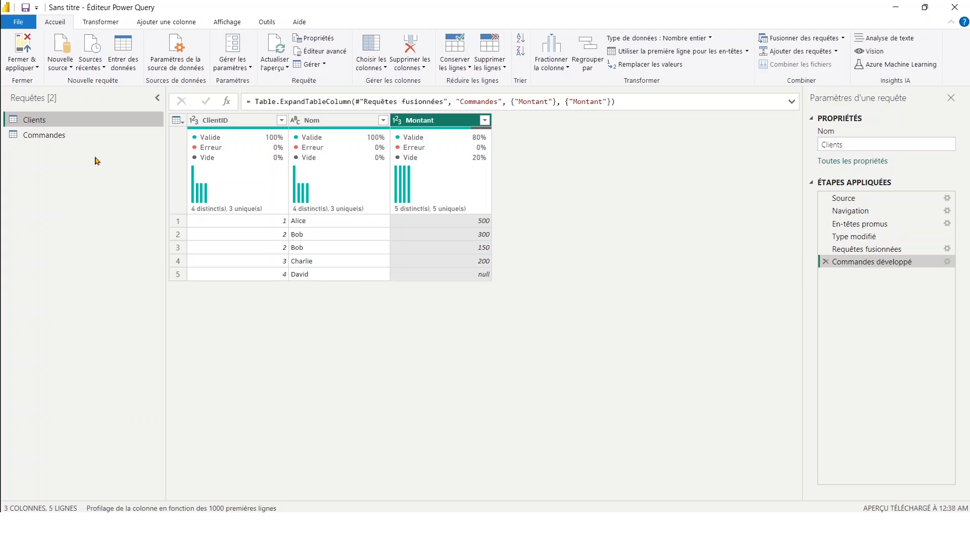
Step: Compare the data type of the ClientID column in the Commandes and Clients queries
left_click(82, 135)
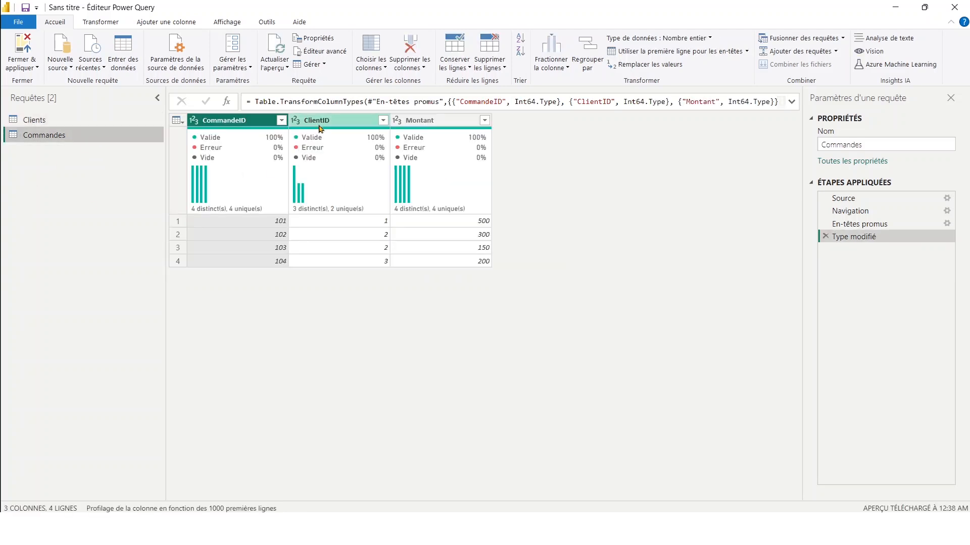
left_click(321, 124)
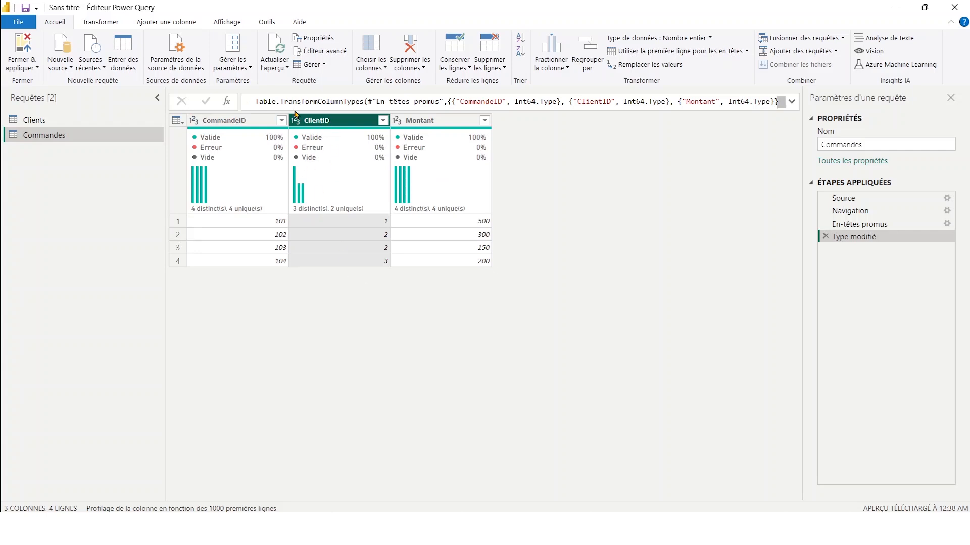
mouse_move(308, 148)
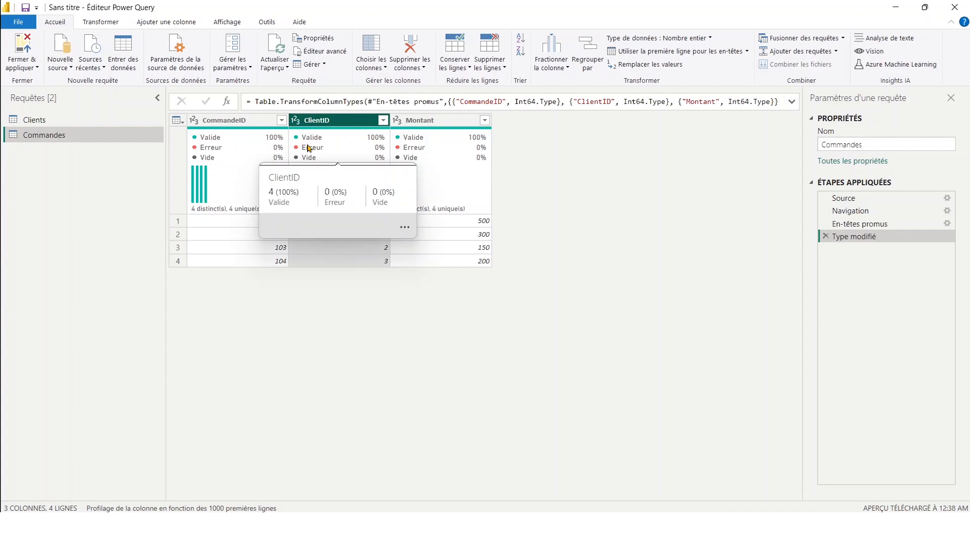
left_click(32, 121)
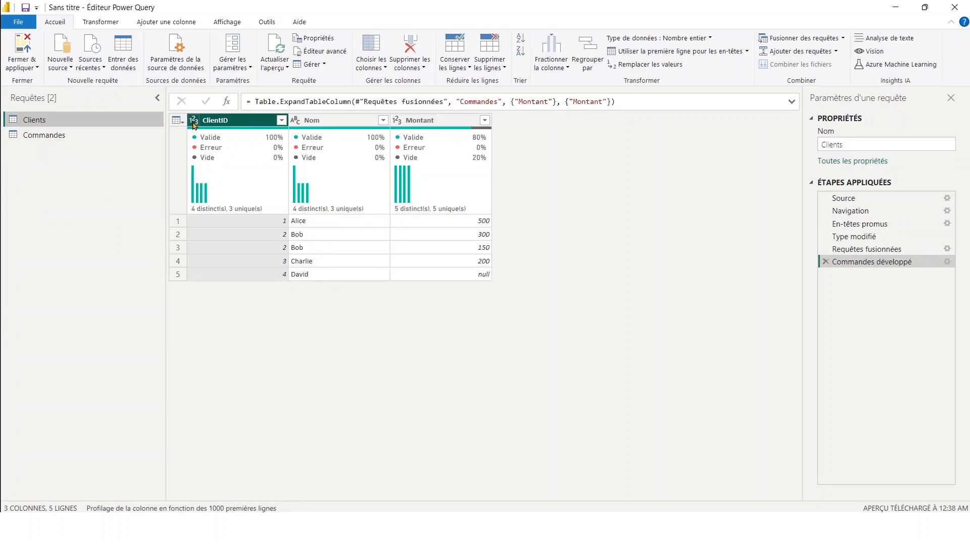
left_click(81, 135)
left_click(296, 120)
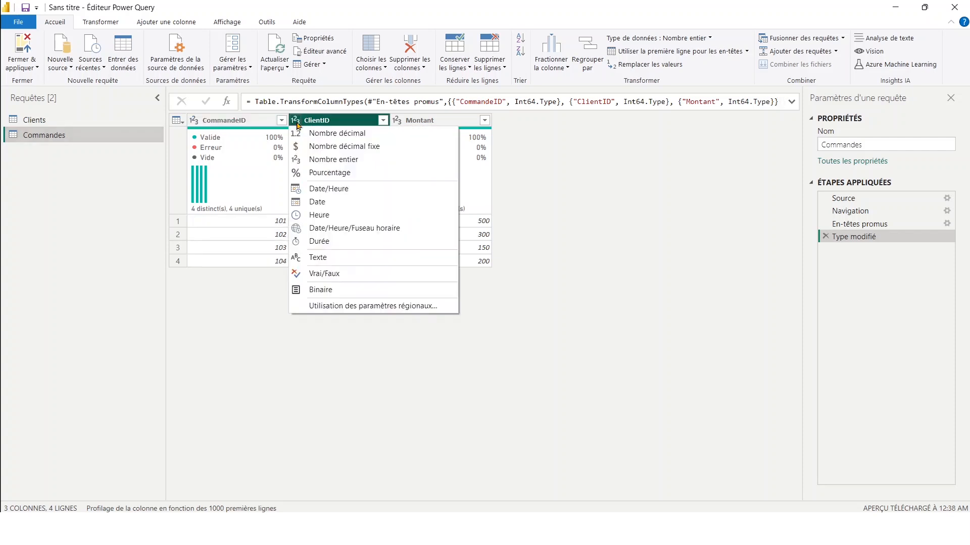
Step: Change the data type of the ClientID column in the Clients query to Texte
left_click(64, 125)
left_click(63, 122)
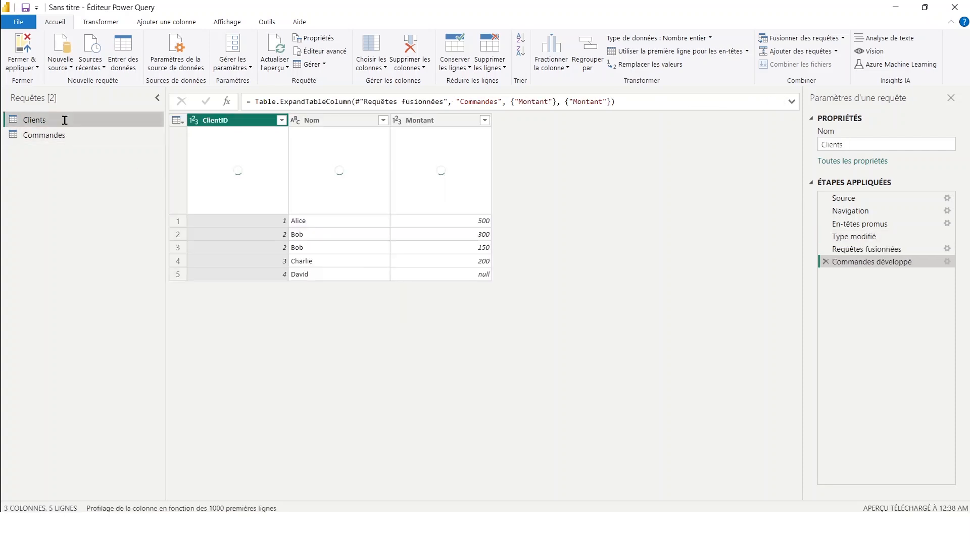
double_click(63, 122)
key("Return")
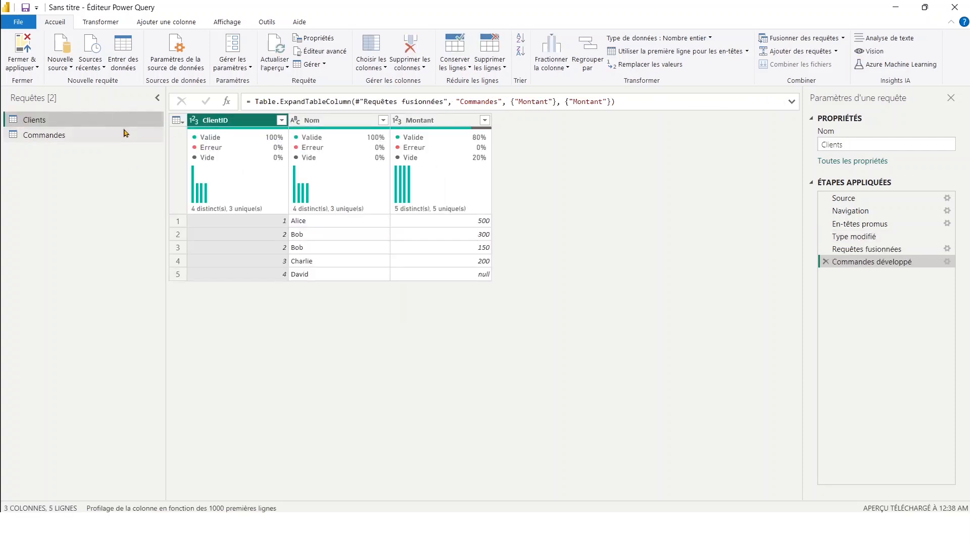
left_click(195, 120)
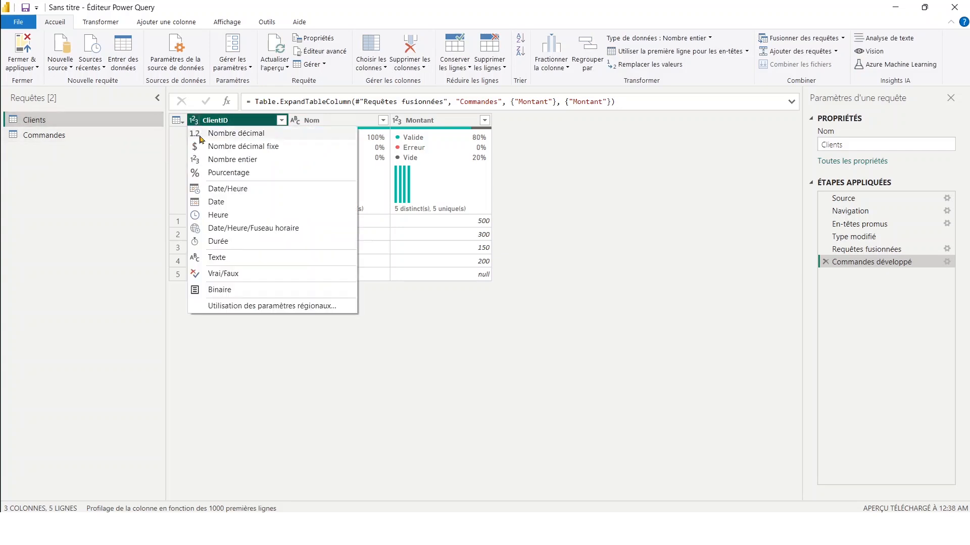
left_click(227, 263)
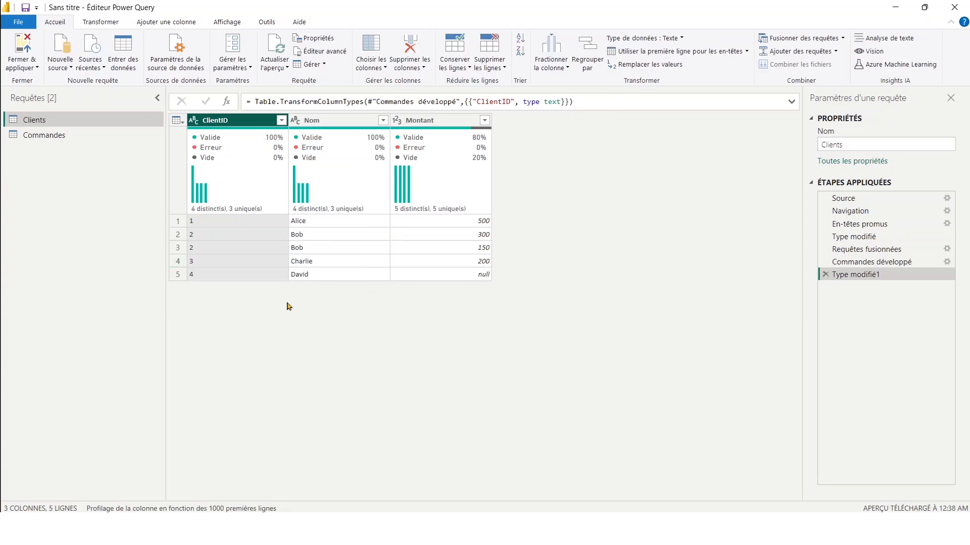
Step: Delete the Type modifié1, Commandes développé and Requêtes fusionnées steps from the Clients query
left_click(825, 275)
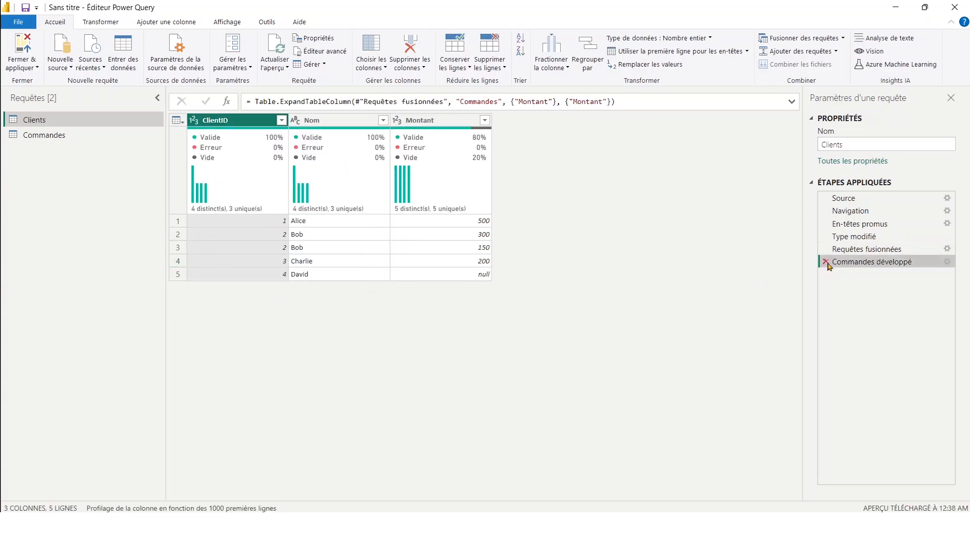
left_click(826, 262)
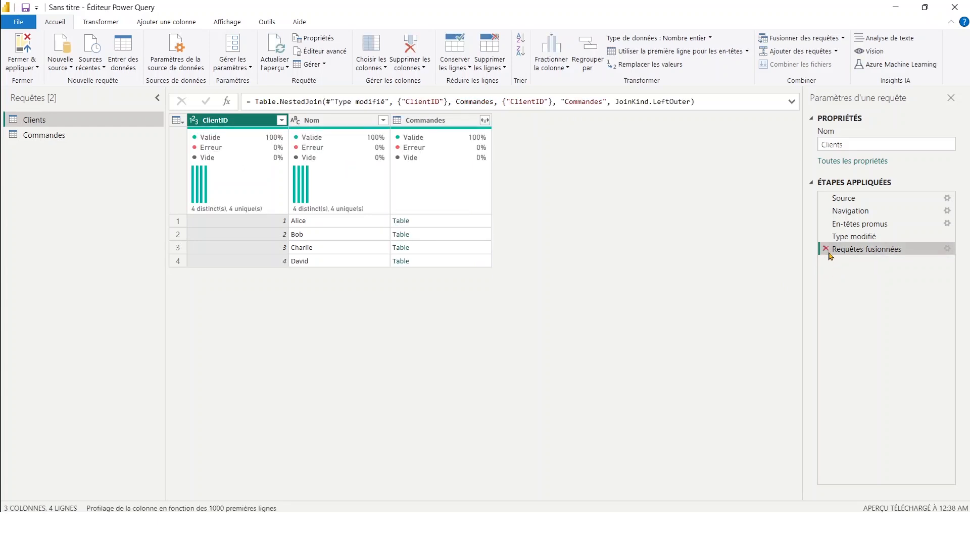
left_click(825, 249)
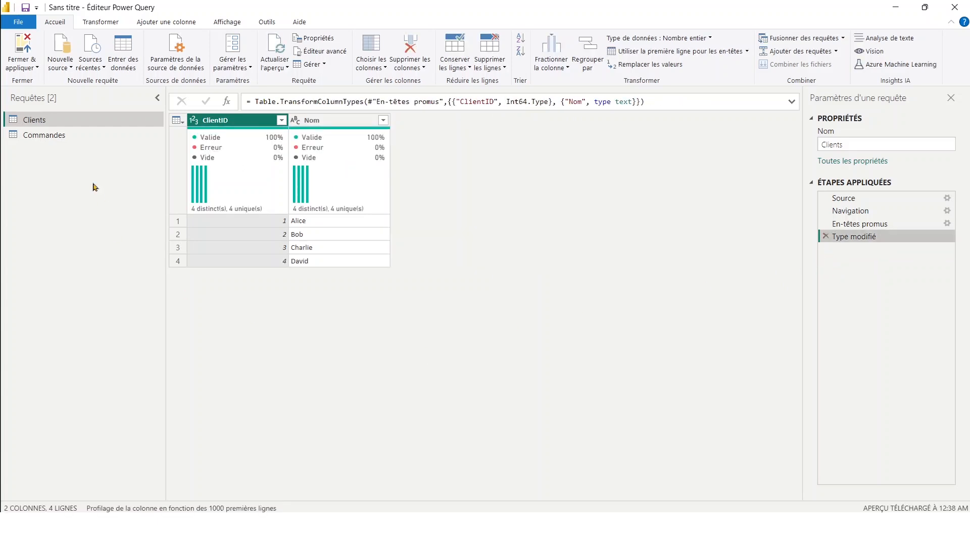
Step: Change the Clients query's ClientID column to Texte, replacing the current type conversion, and check the ClientID column type in the Commandes query
left_click(194, 121)
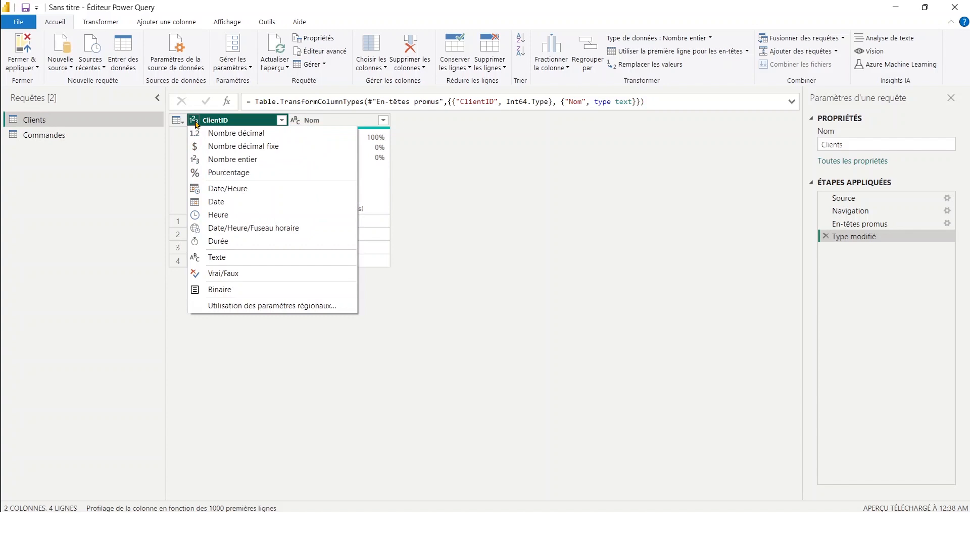
left_click(218, 258)
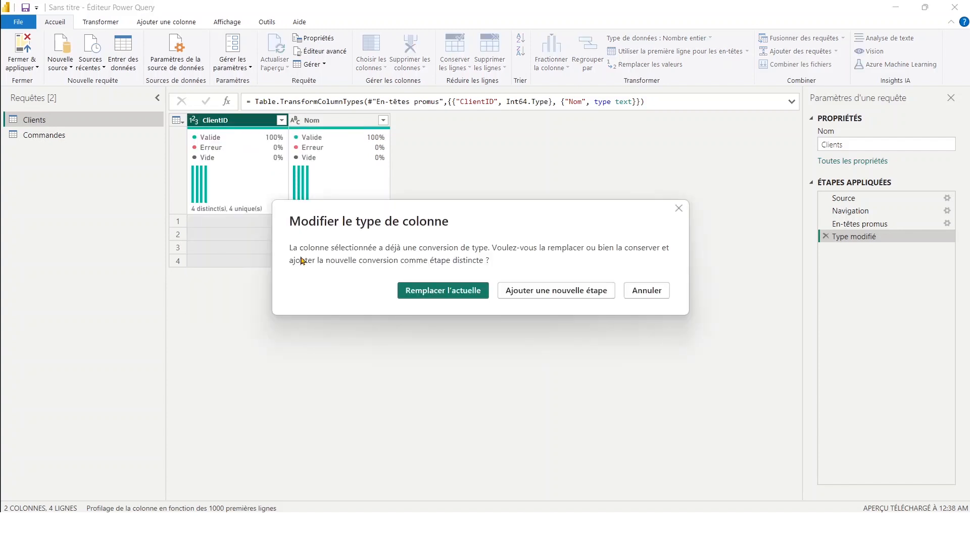
left_click(444, 293)
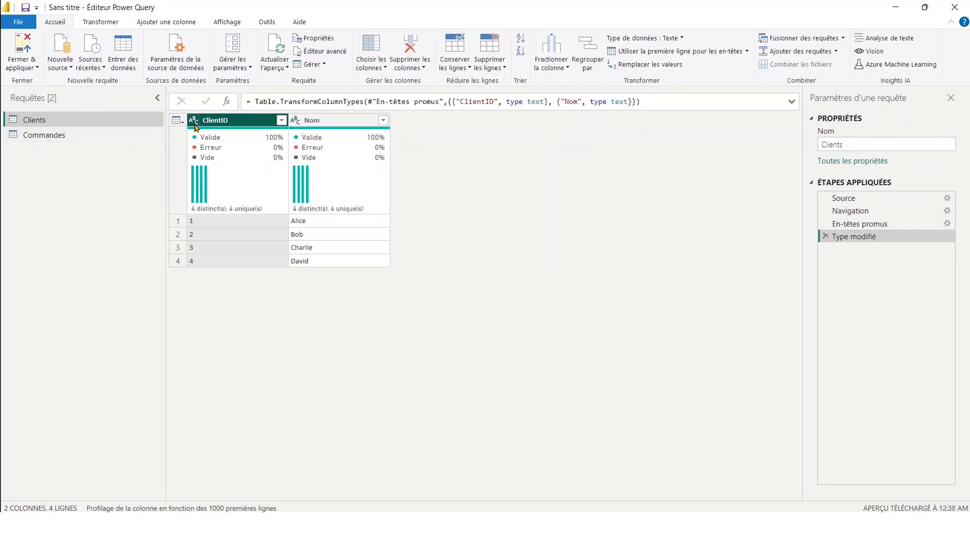
left_click(88, 137)
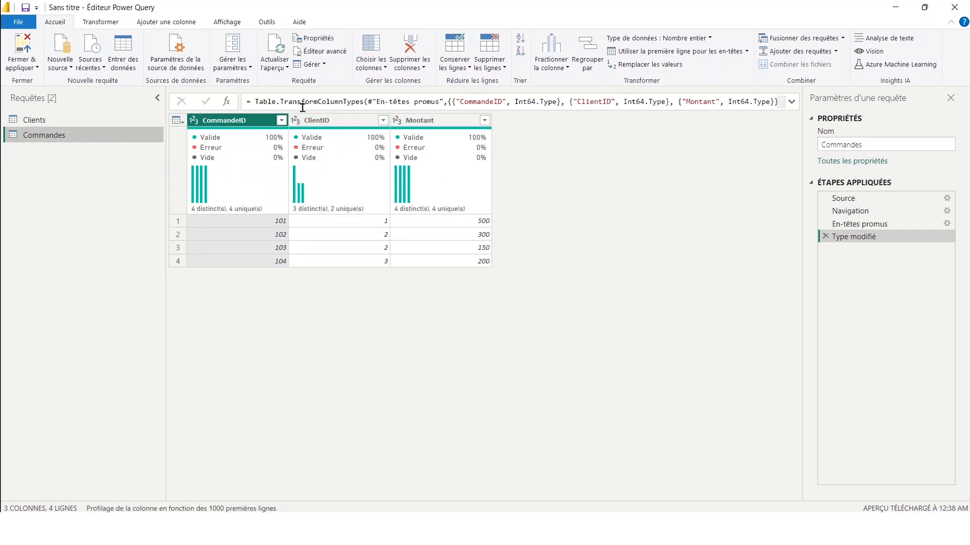
mouse_move(312, 157)
Step: Try to merge the Clients query with Commandes, matching the ClientID column in both tables with a left outer join
left_click(75, 124)
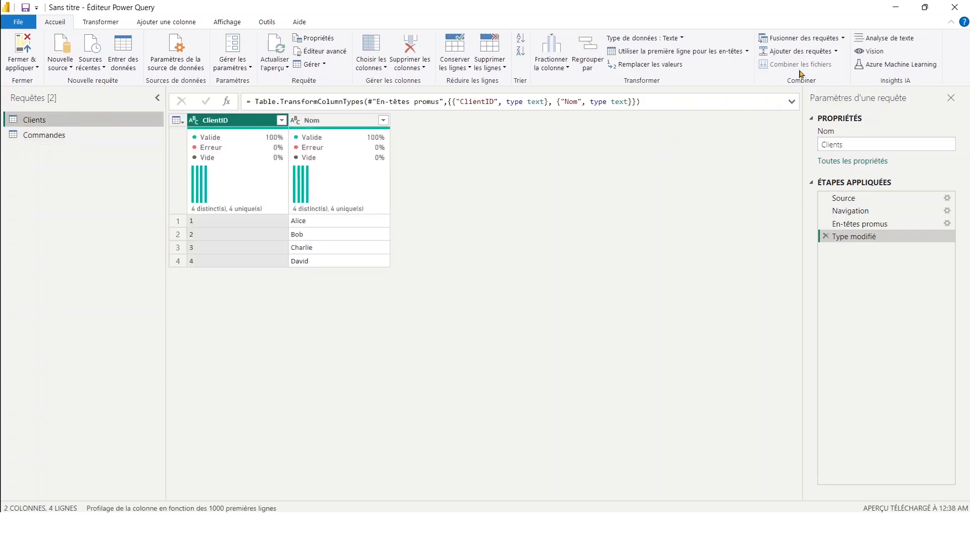
left_click(841, 39)
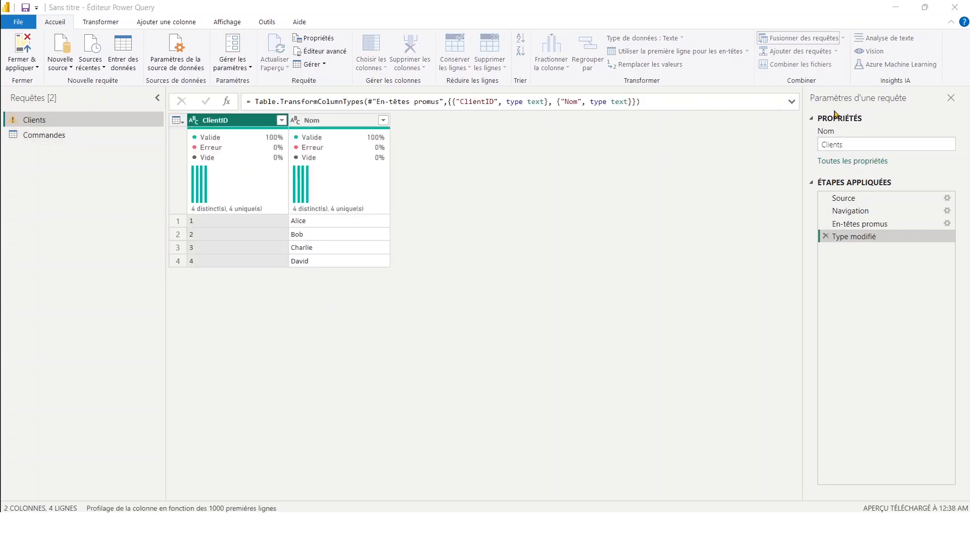
left_click(386, 247)
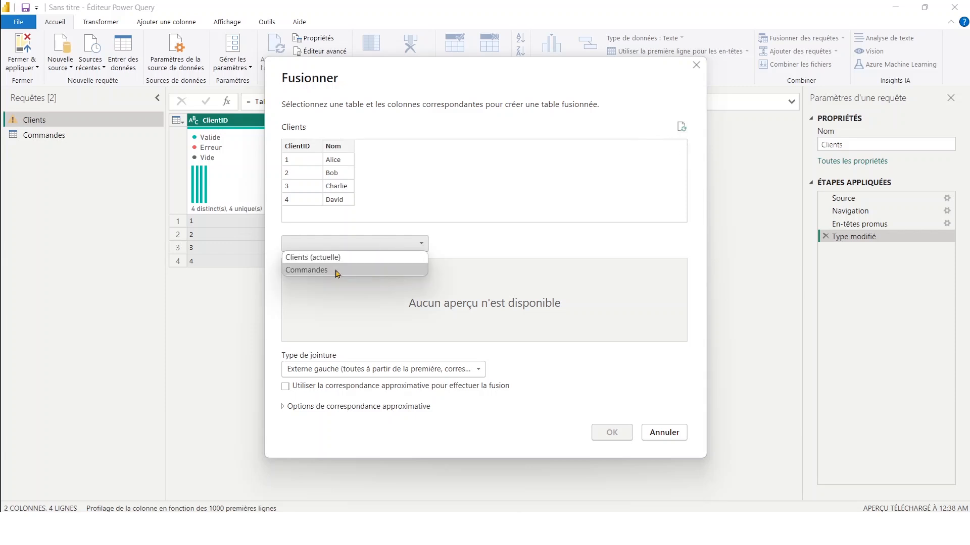
left_click(335, 273)
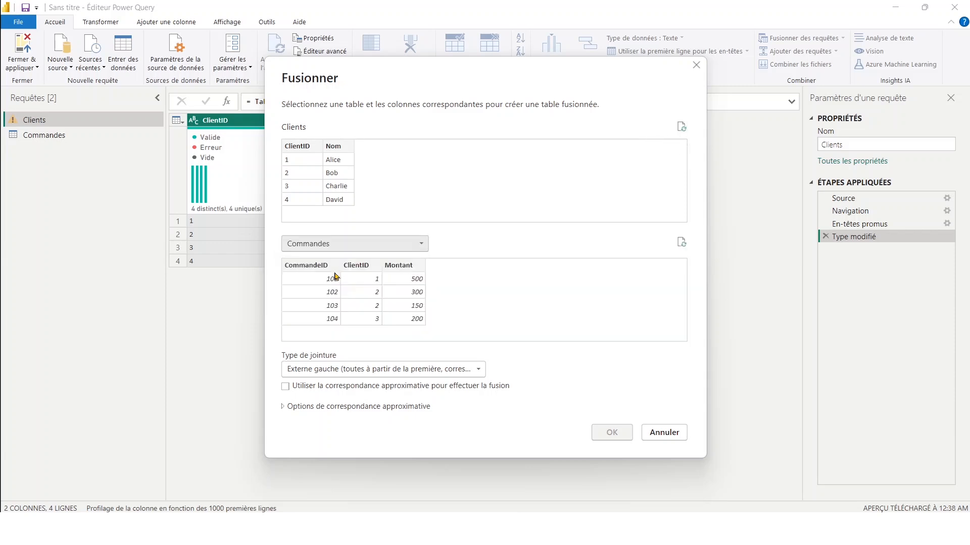
left_click(302, 148)
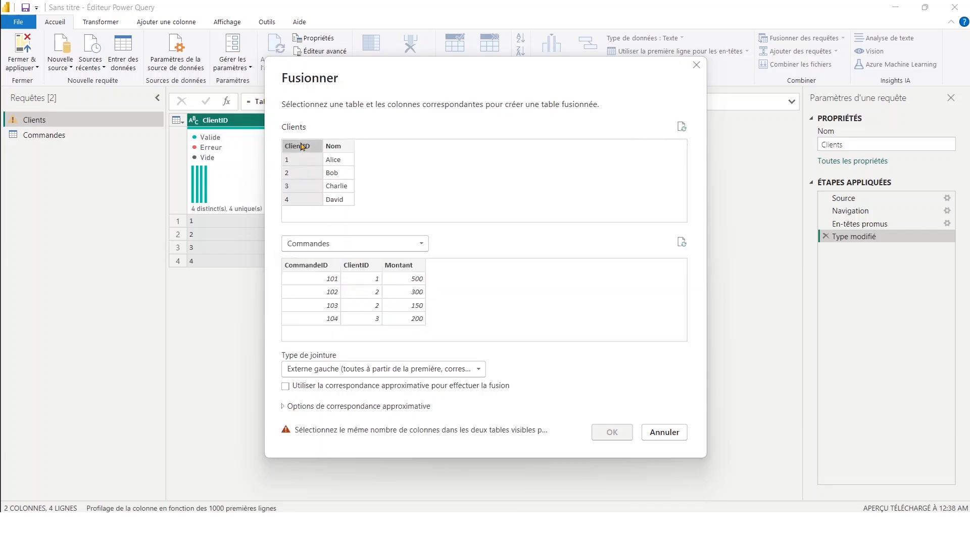
left_click(365, 268)
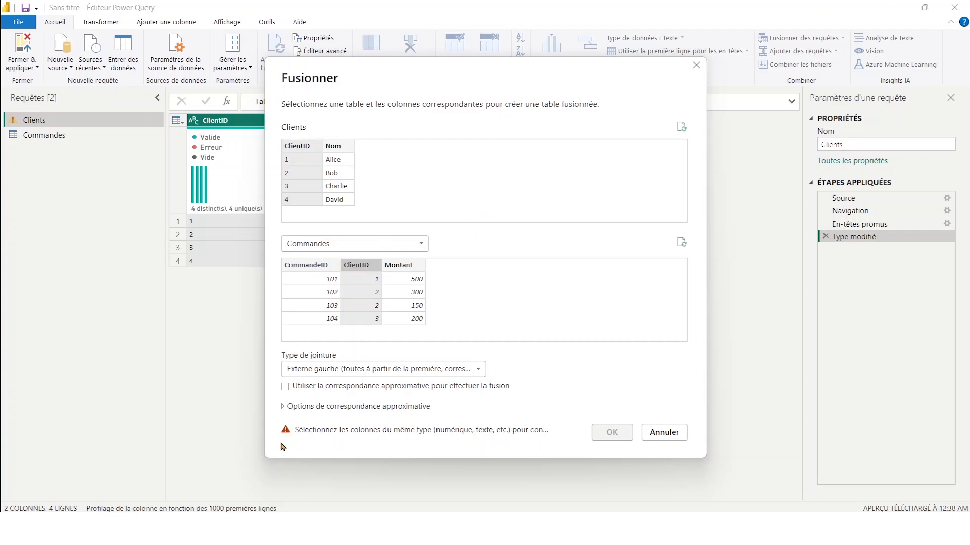